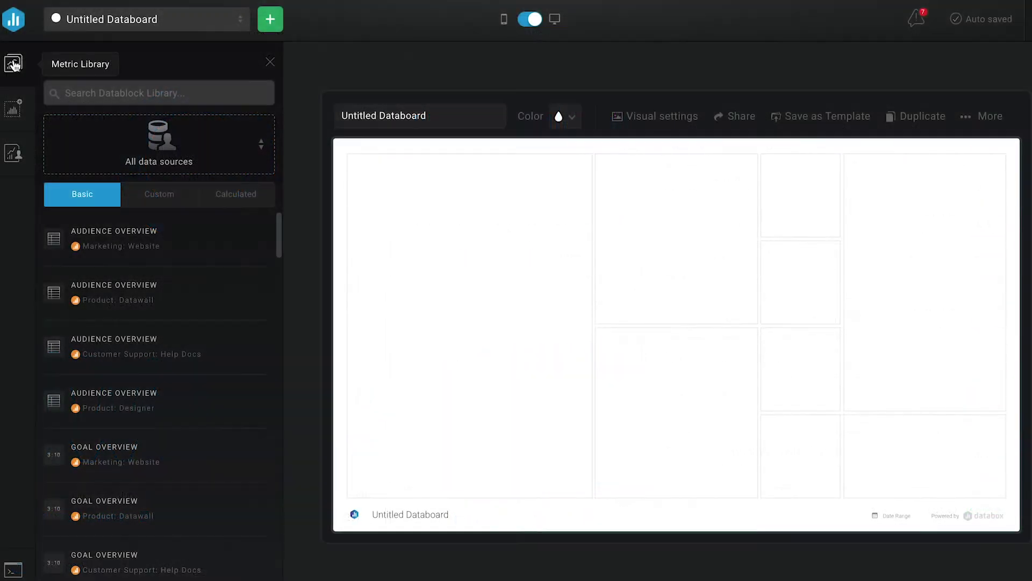
Place the Sessions by New vs Returning pie from Marketing: Website in the left slot
left_click(252, 160)
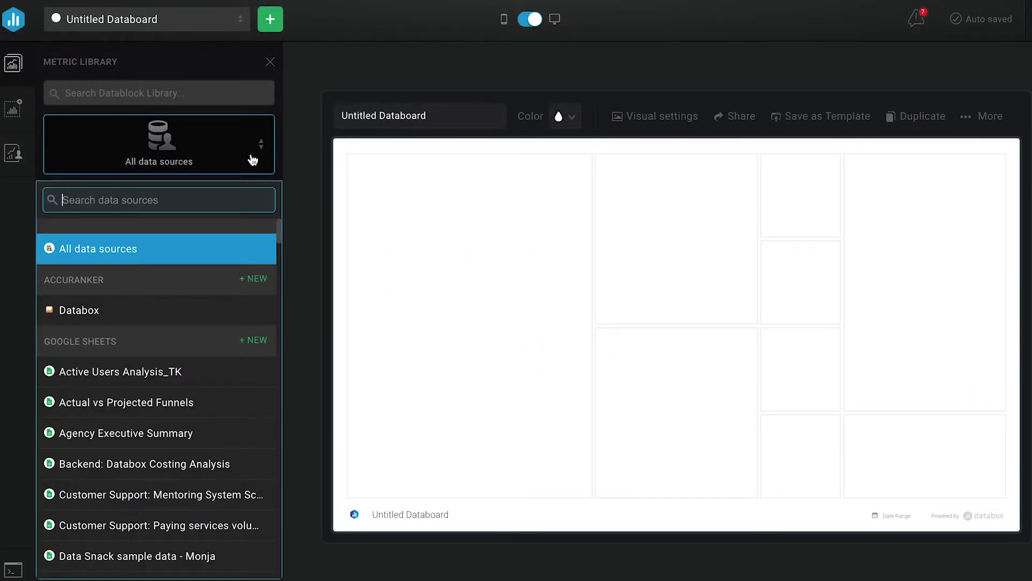
type("Analyti")
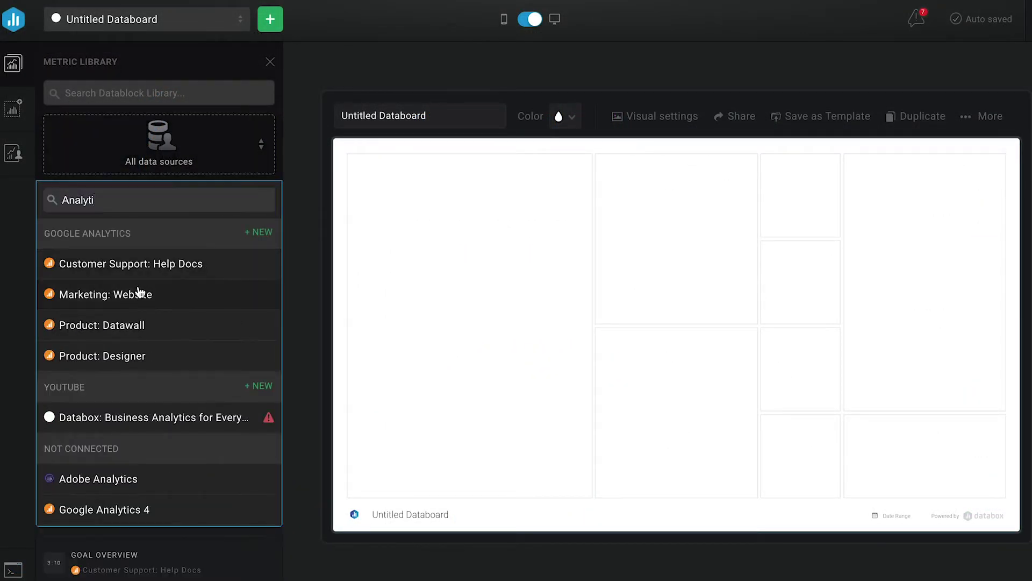
left_click(147, 305)
left_click(140, 87)
type("return")
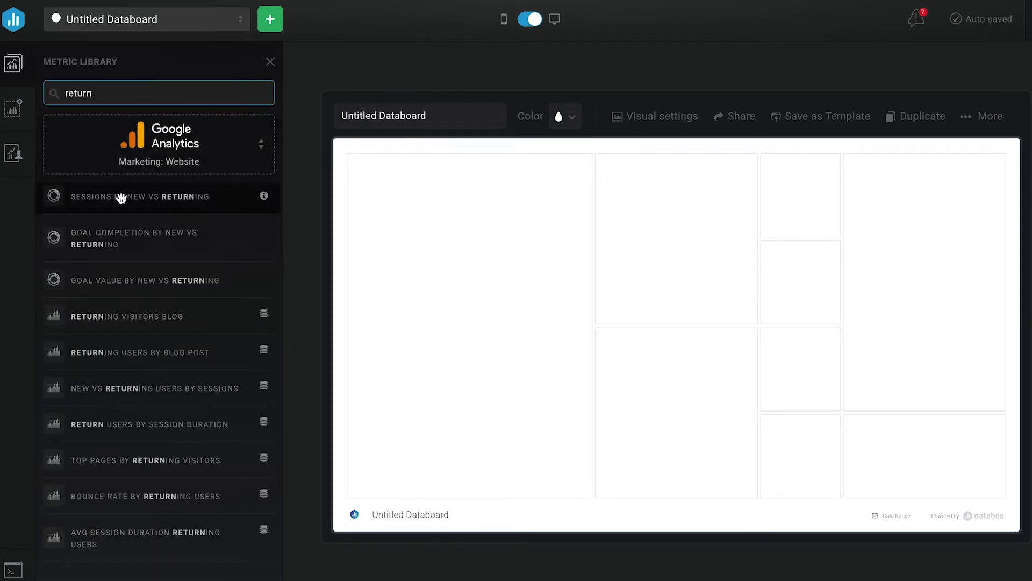
left_click_drag(119, 199, 444, 258)
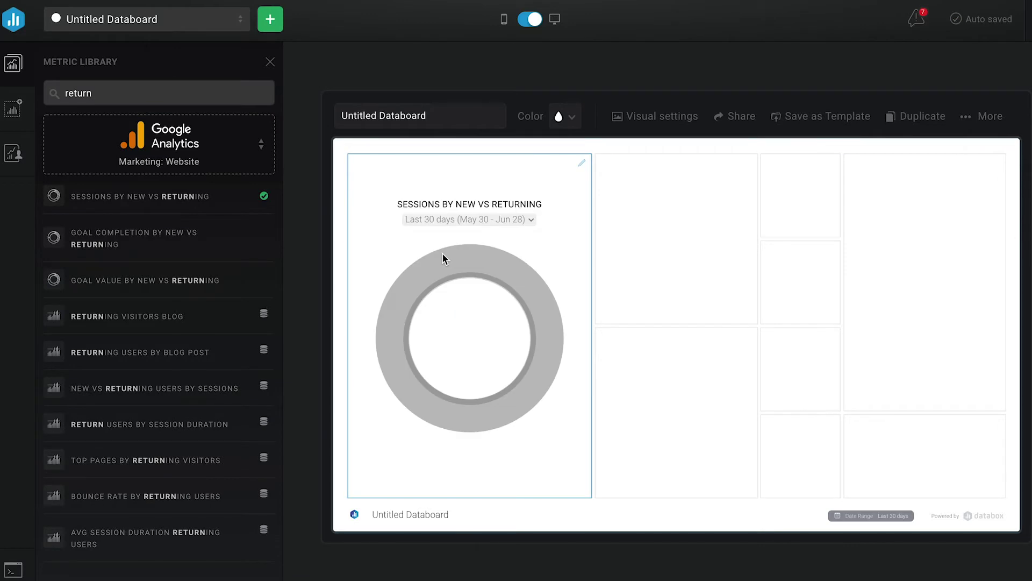
Set the pie's date range to Month to Date
left_click(554, 253)
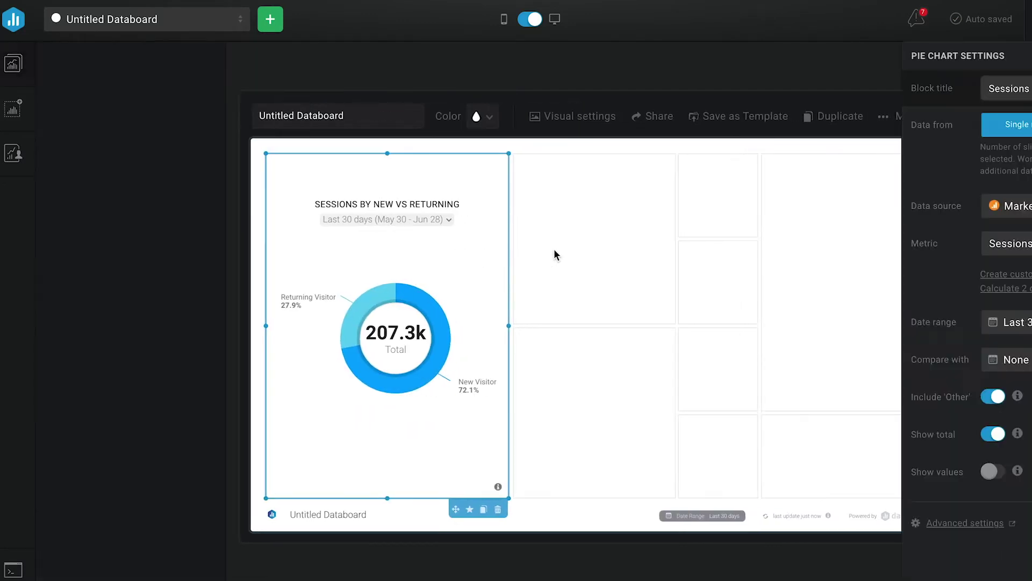
left_click(261, 221)
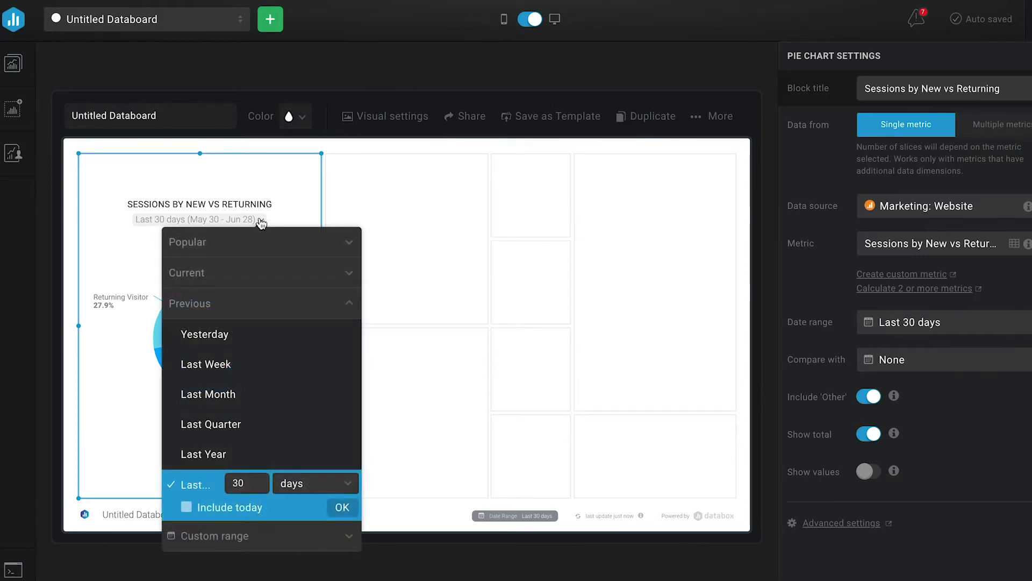
left_click(246, 273)
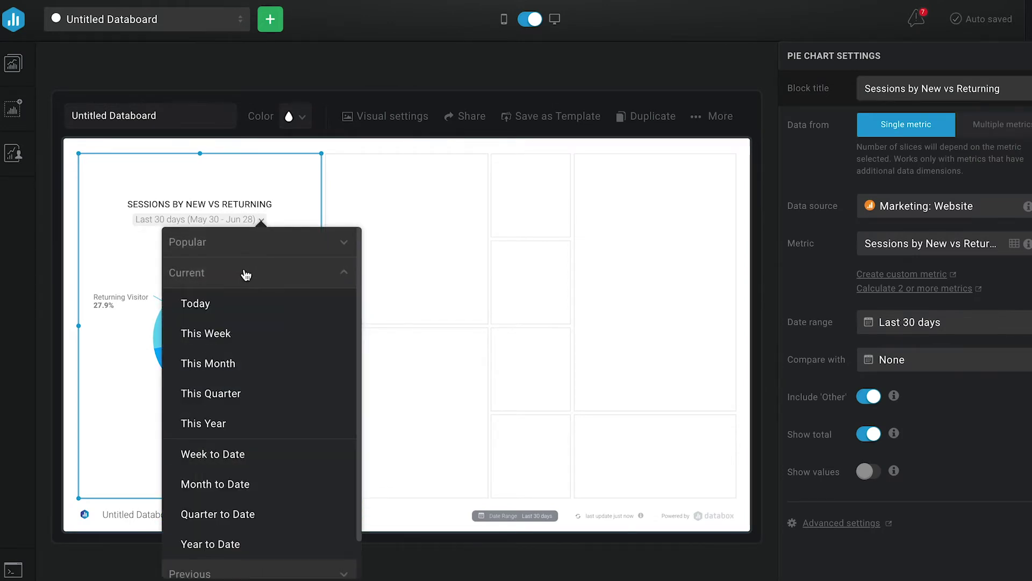
left_click(235, 488)
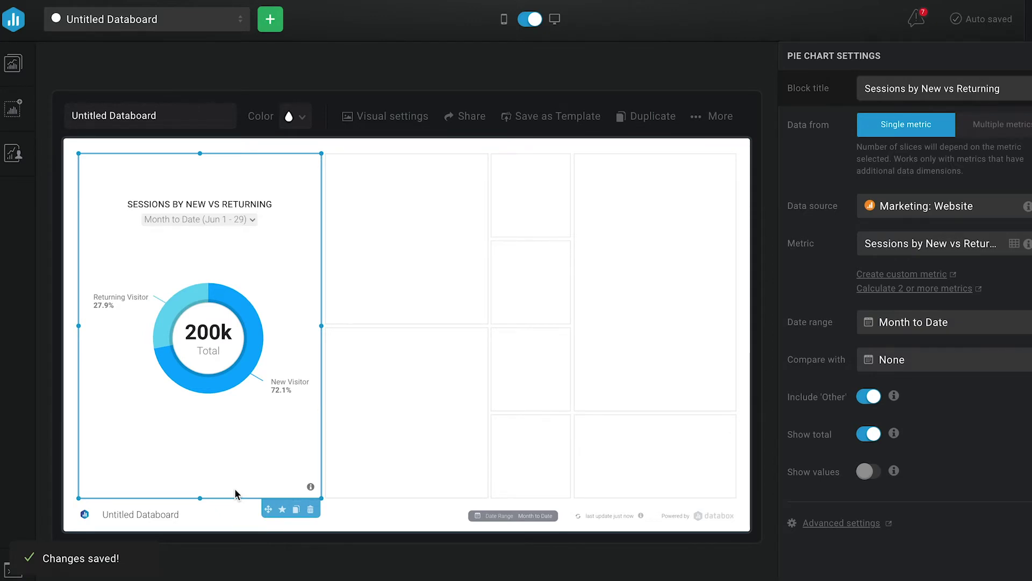
Shrink the pie to half height and add a resized line chart block below it
left_click_drag(202, 492, 220, 325)
left_click(14, 112)
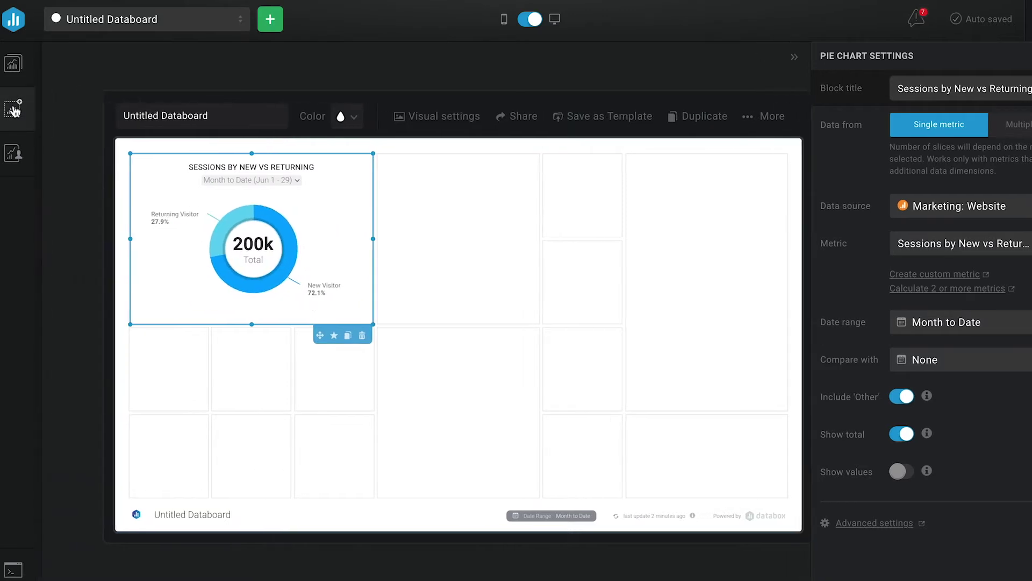
left_click_drag(158, 106, 391, 369)
left_click_drag(161, 418, 308, 488)
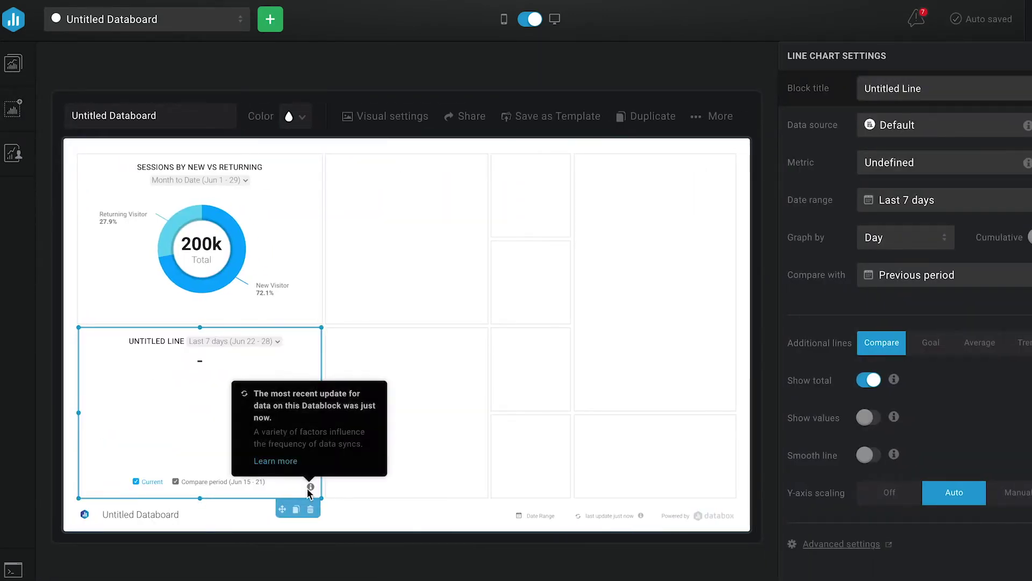
Use Marketing: Website as the line chart's source and begin a new custom metric
left_click(947, 125)
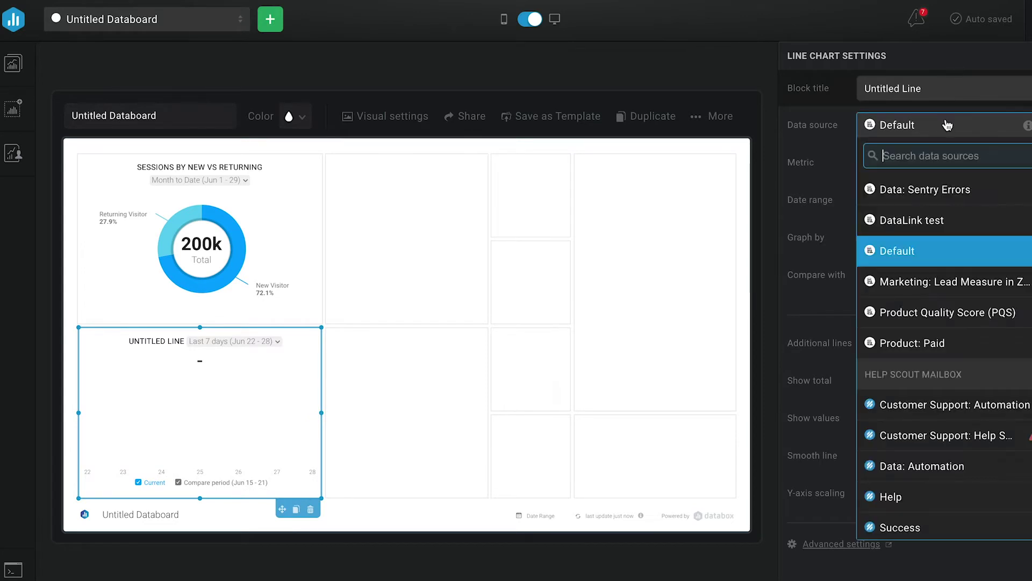
type("webs")
left_click(914, 222)
left_click(935, 172)
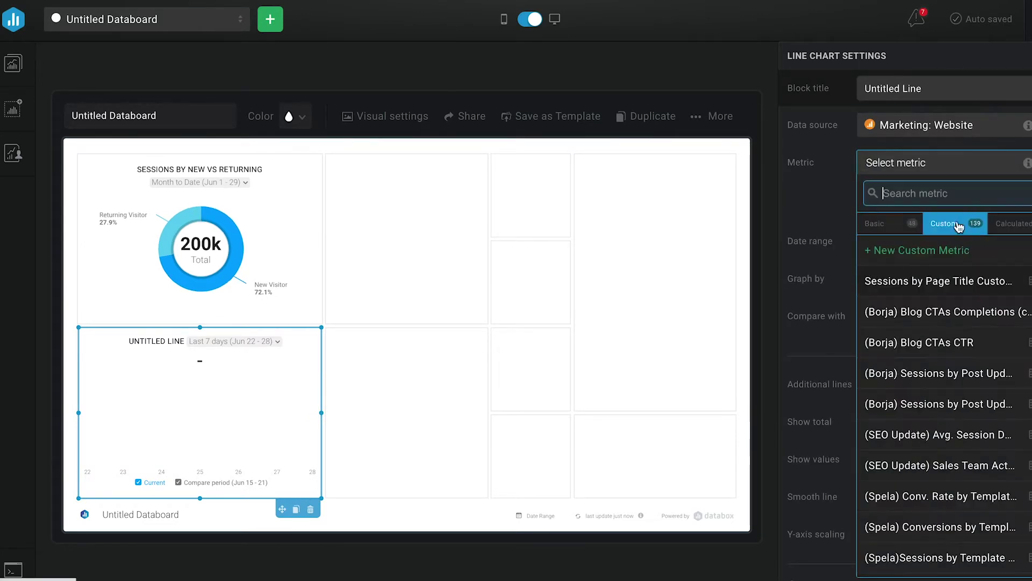
left_click(961, 253)
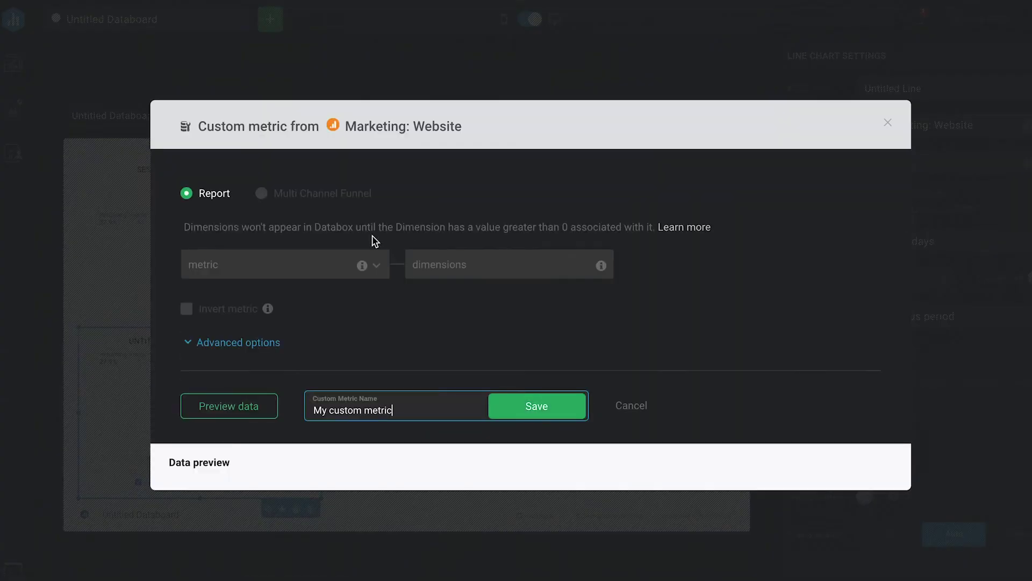
Base the custom metric on Sessions broken down by User Type
left_click(315, 266)
type("sessio")
left_click(295, 316)
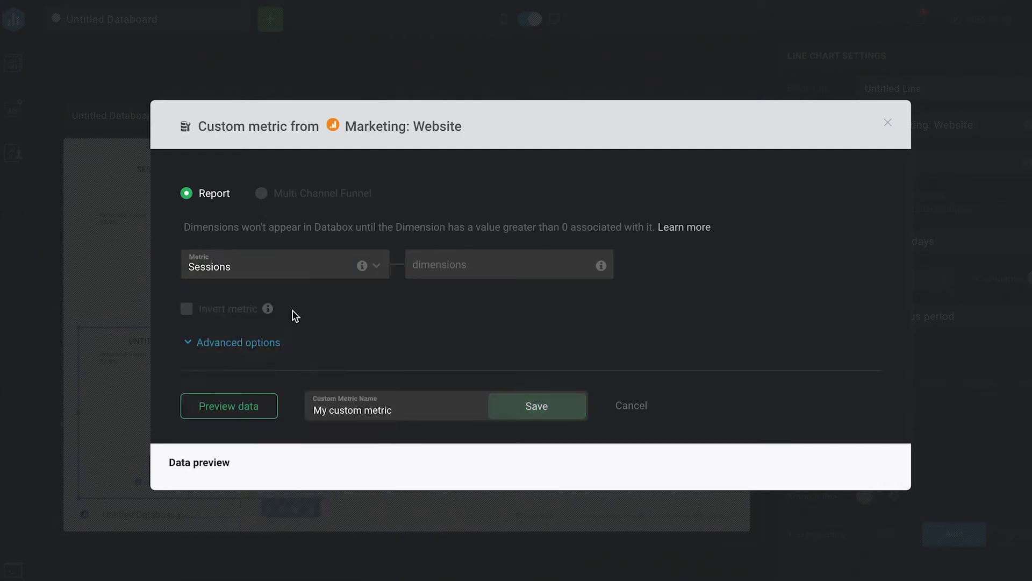
left_click(484, 270)
left_click(462, 297)
Apply the All Users segment and sort the metric in descending order
left_click(219, 345)
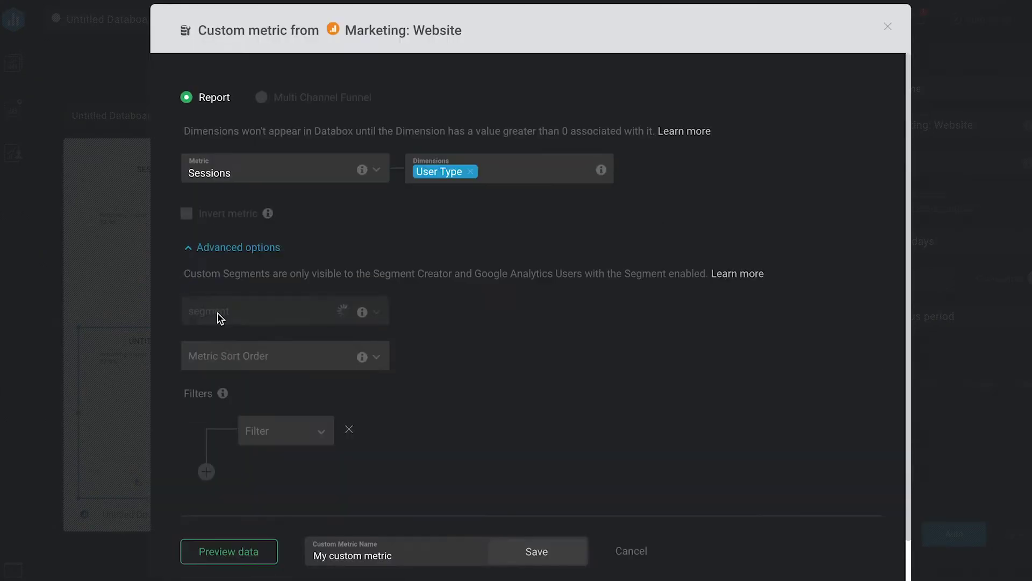
left_click(219, 316)
left_click(228, 62)
left_click(221, 358)
left_click(218, 416)
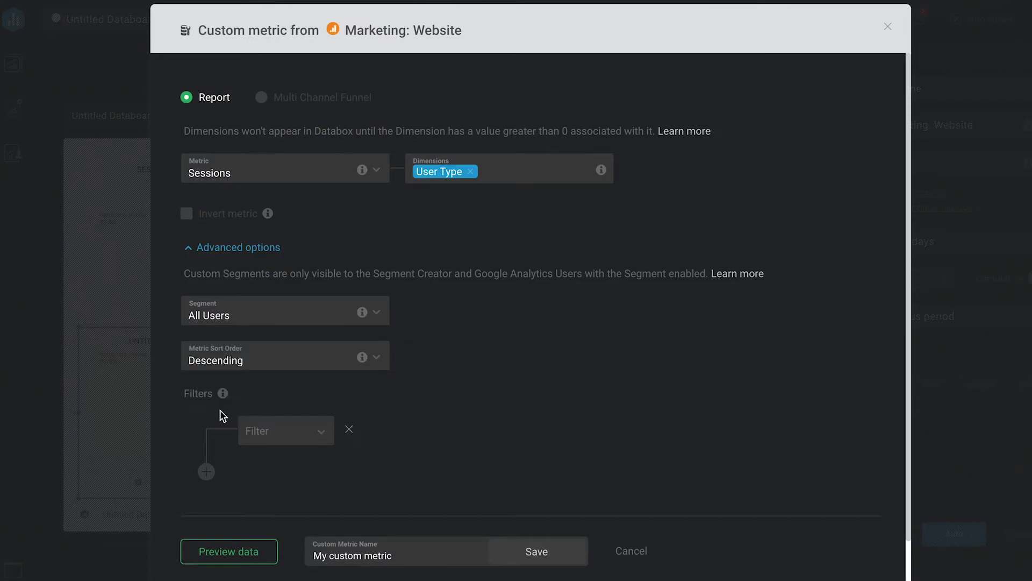
Name the metric 'New vs. Returning Users by Sessions', preview its data, and save it
left_click(379, 556)
type("New vs. Returning Users by Sessions")
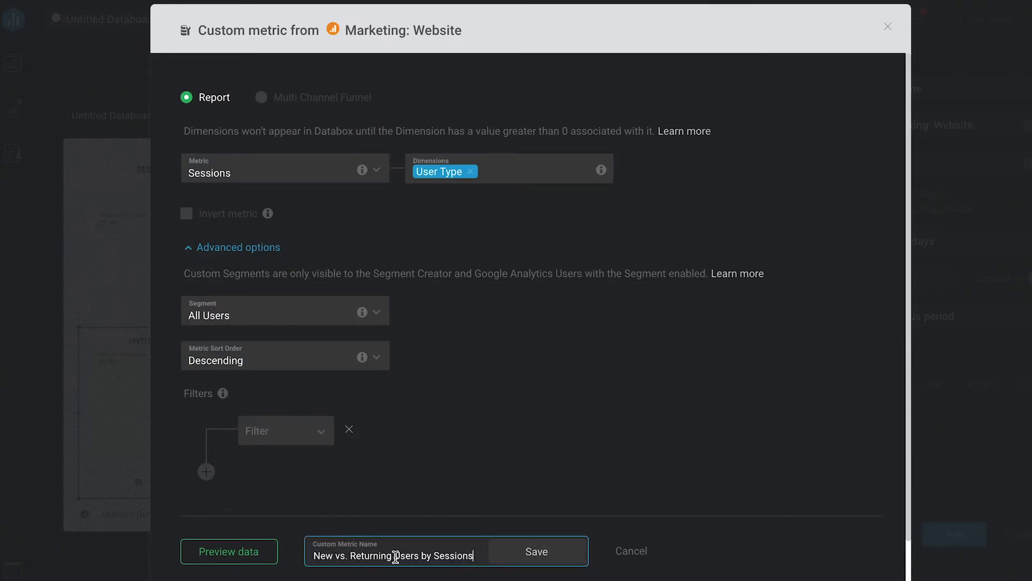
left_click(241, 555)
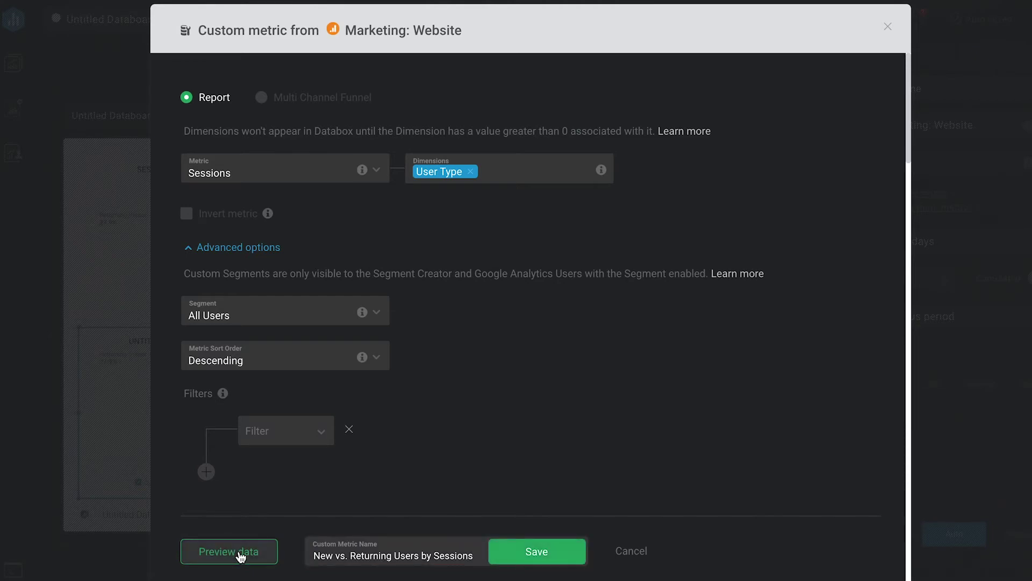
left_click(503, 553)
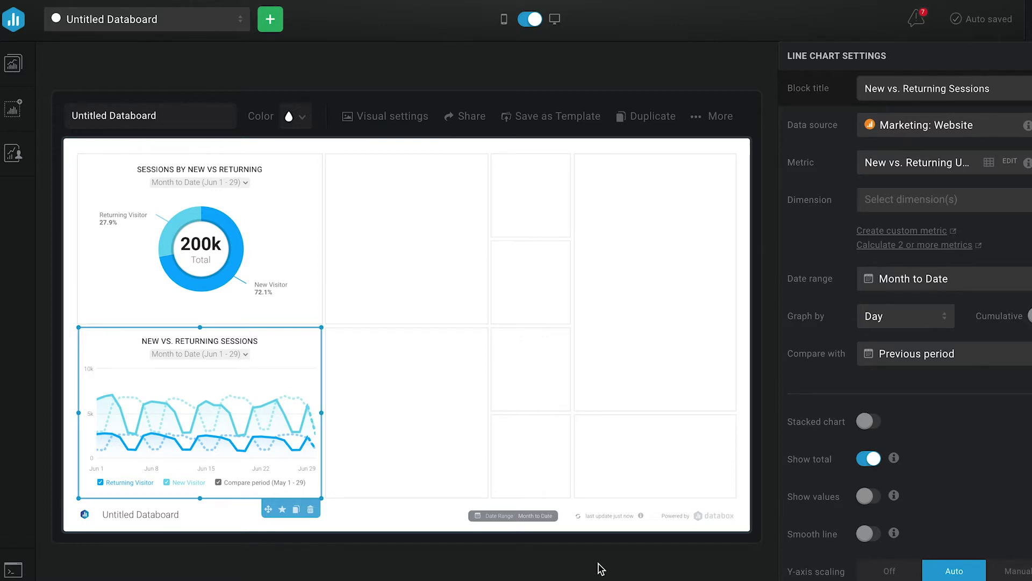
Add a Combo visualization to the databoard beside the pie
left_click(28, 113)
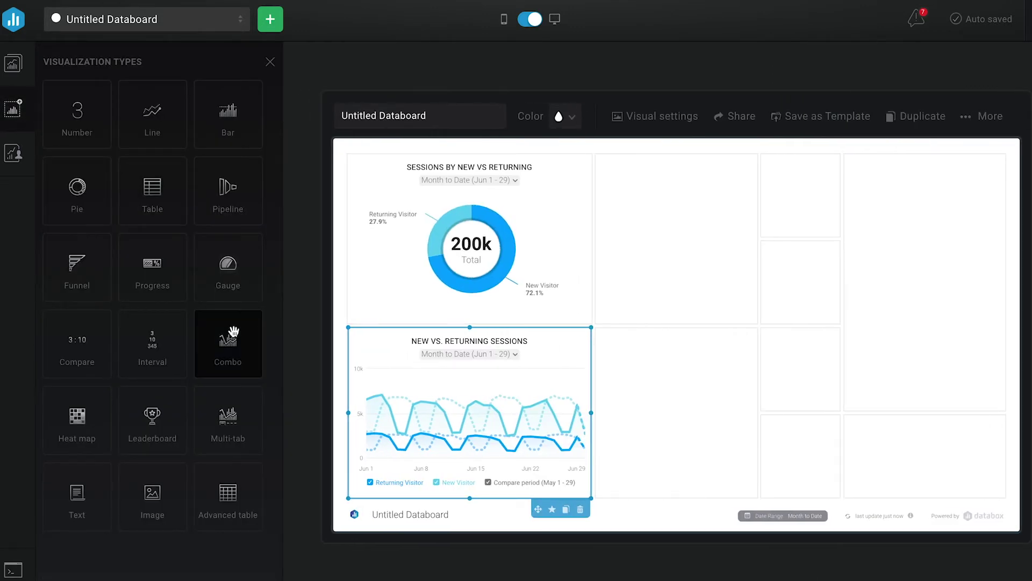
left_click_drag(233, 329, 661, 225)
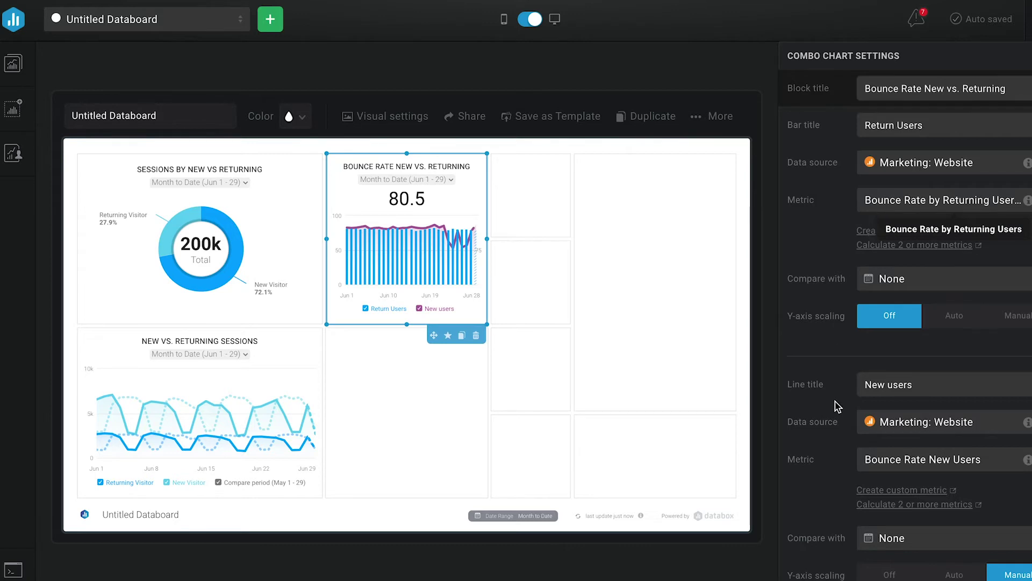
scroll(807, 473, "down", 5)
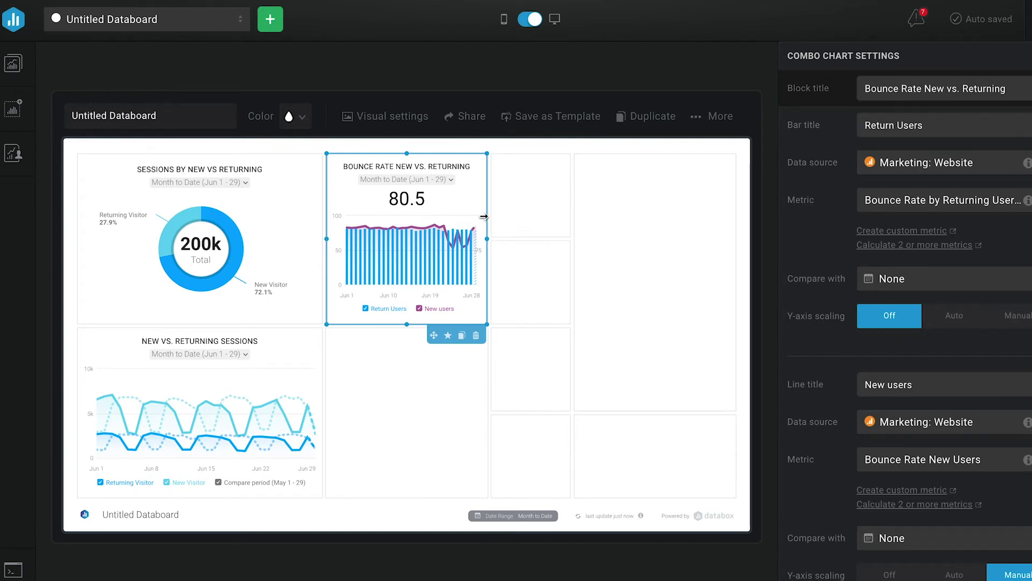
Duplicate the bounce-rate combo chart, retitle the copy 'Session Duration', and start changing its bar metric
left_click(461, 335)
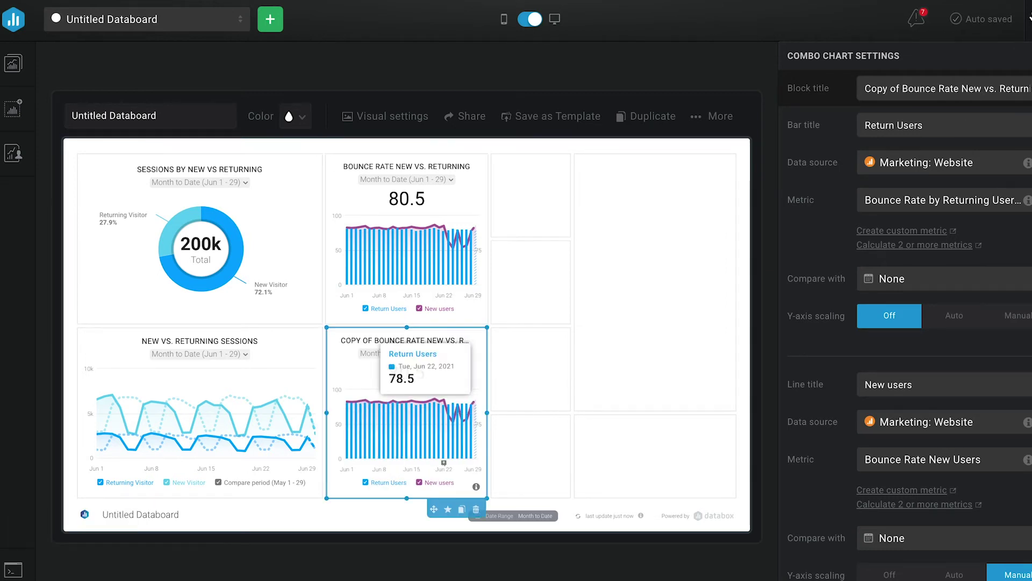
left_click_drag(959, 89, 842, 96)
type("Session Duration")
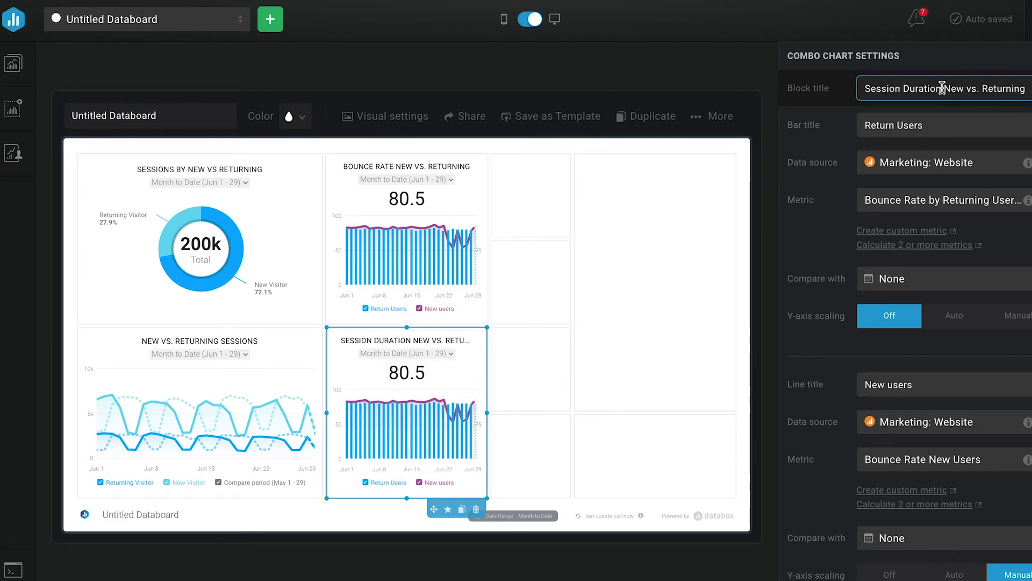
left_click(926, 199)
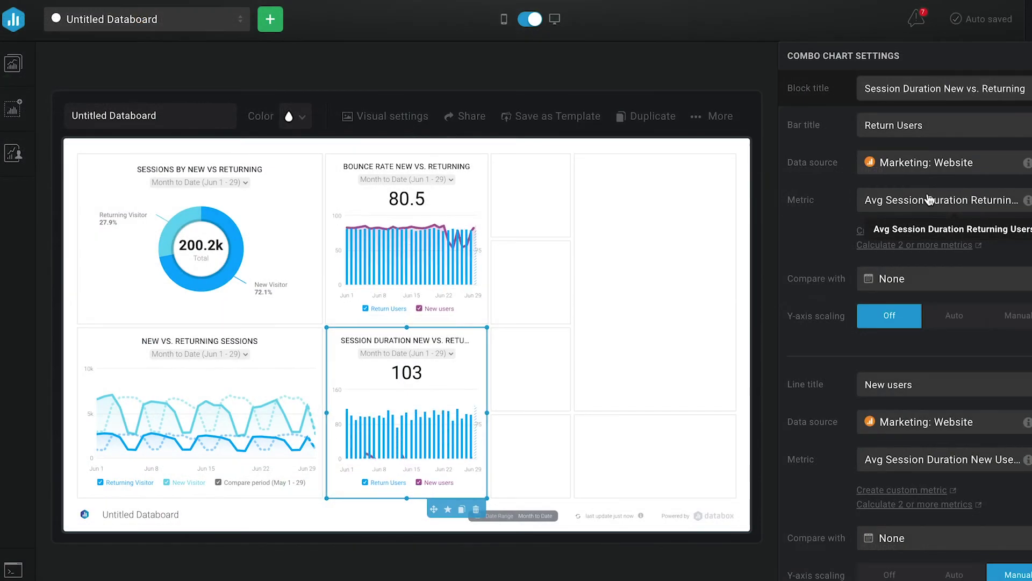
Set the line's manual Y-axis range to minimum 0 and maximum 120
scroll(930, 199, "down", 5)
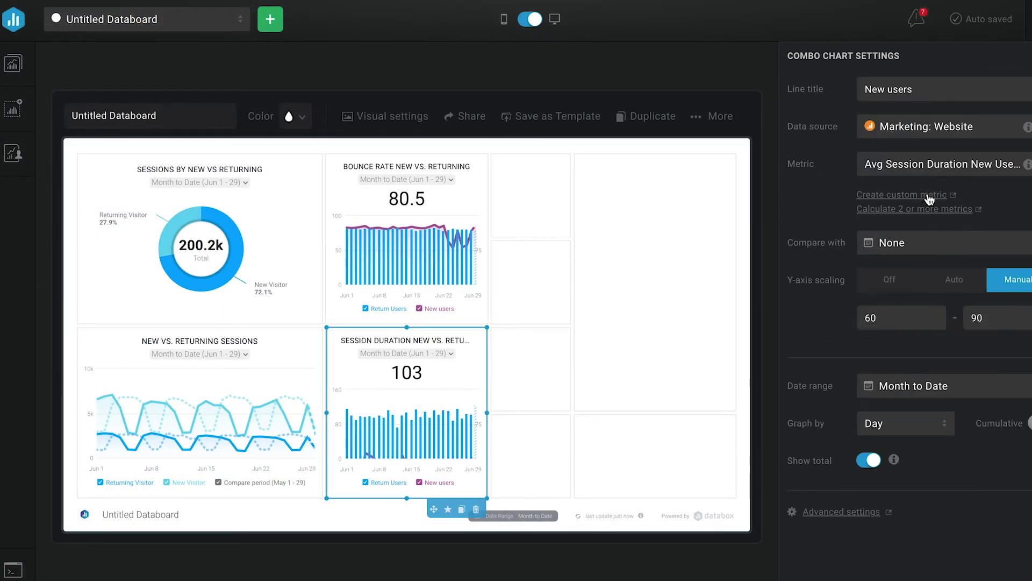
double_click(892, 318)
type("0")
key("Tab")
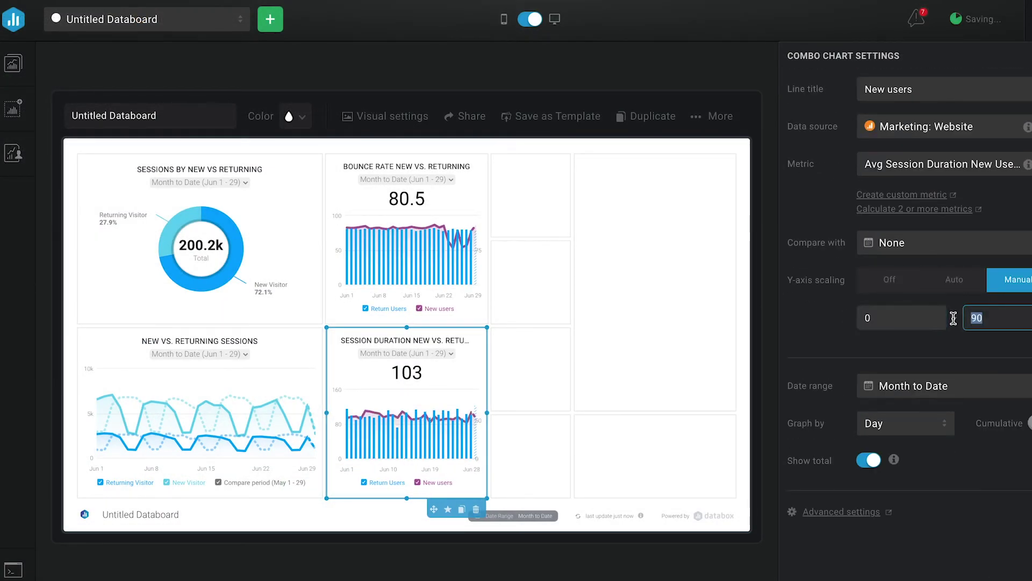
type("120")
key("Tab")
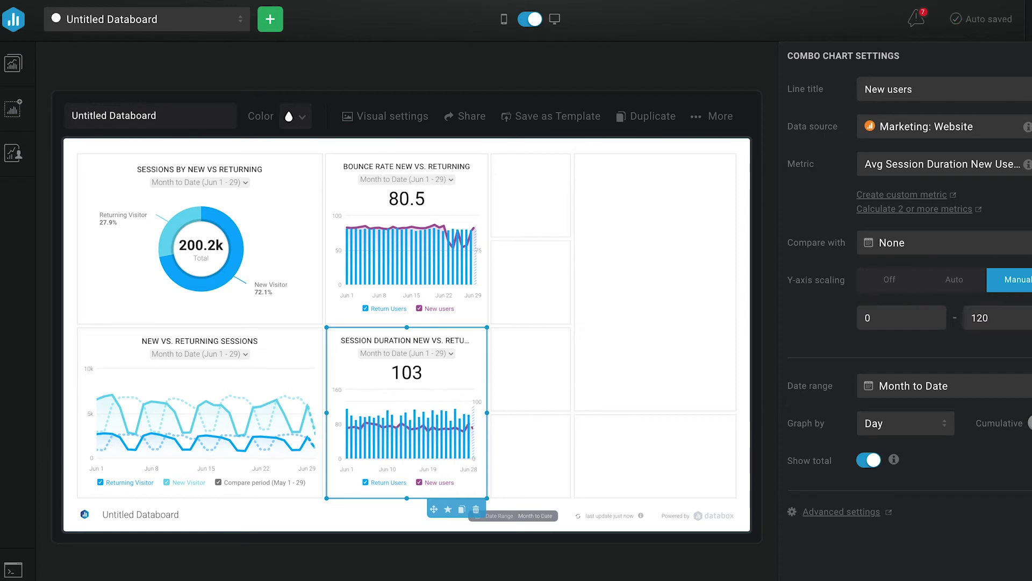